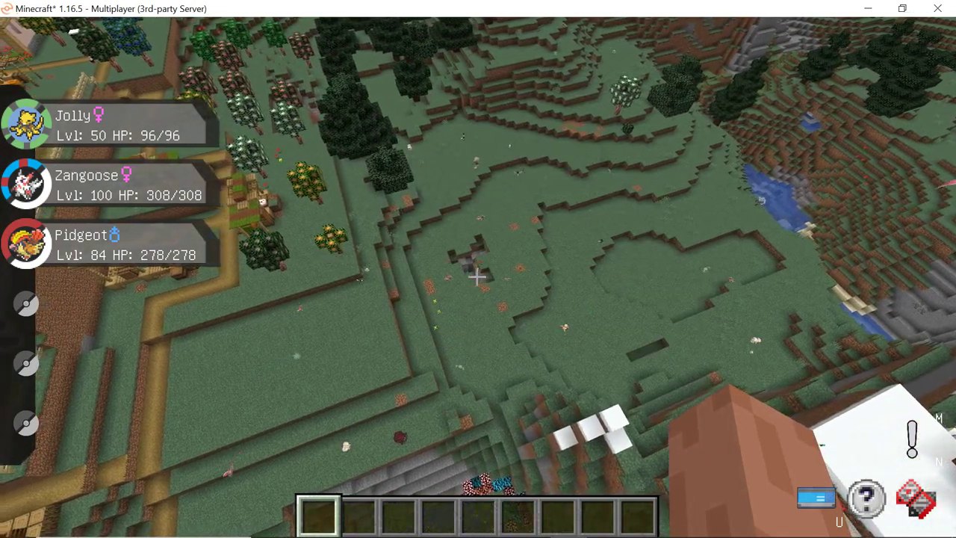
Step: Paste the red-brick dark-type gym beside the mountain with the schematic tool
right_click(478, 278)
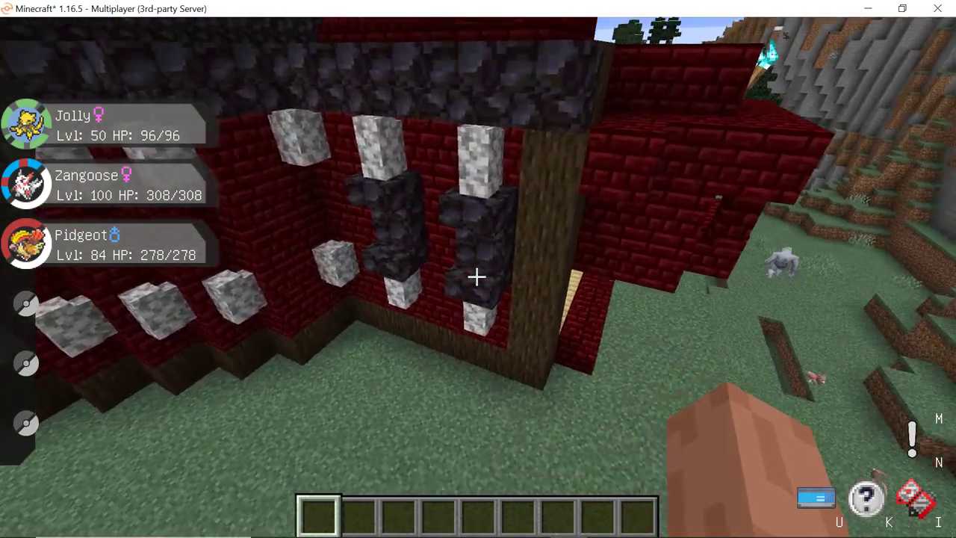
Step: Pick the Blackstone Stairs block from the gym wall into the hotbar
middle_click(477, 278)
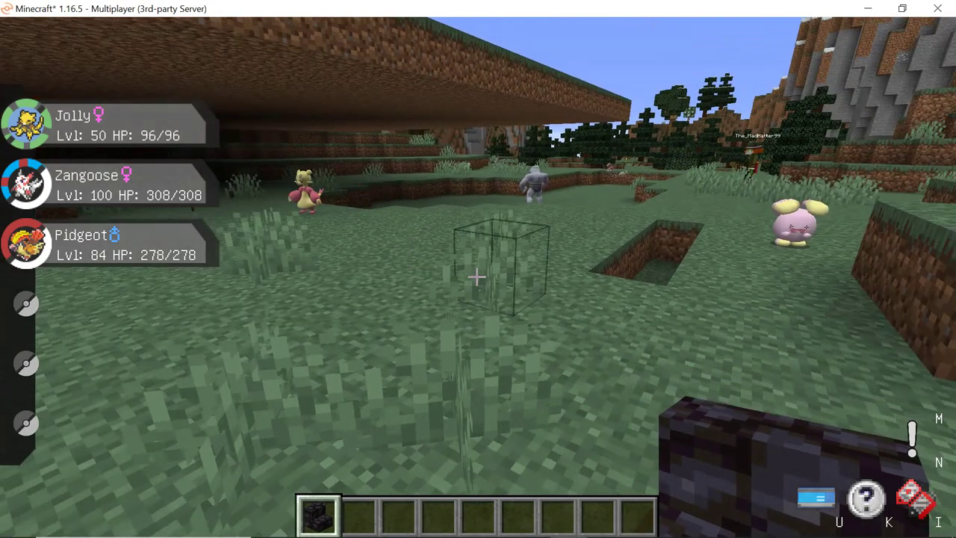
Step: Get a grass block into the hotbar, browsing the Building Blocks catalogue
key(2)
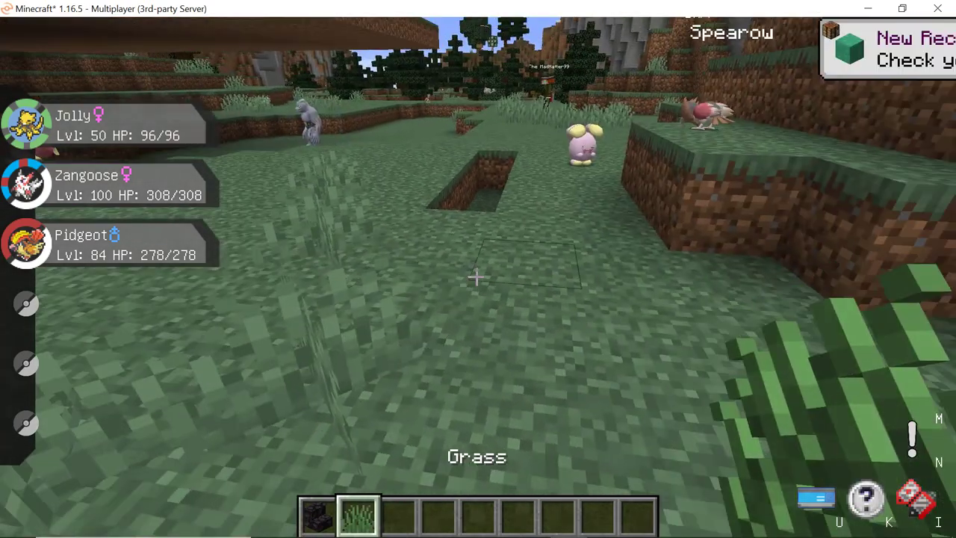
key(1)
key(2)
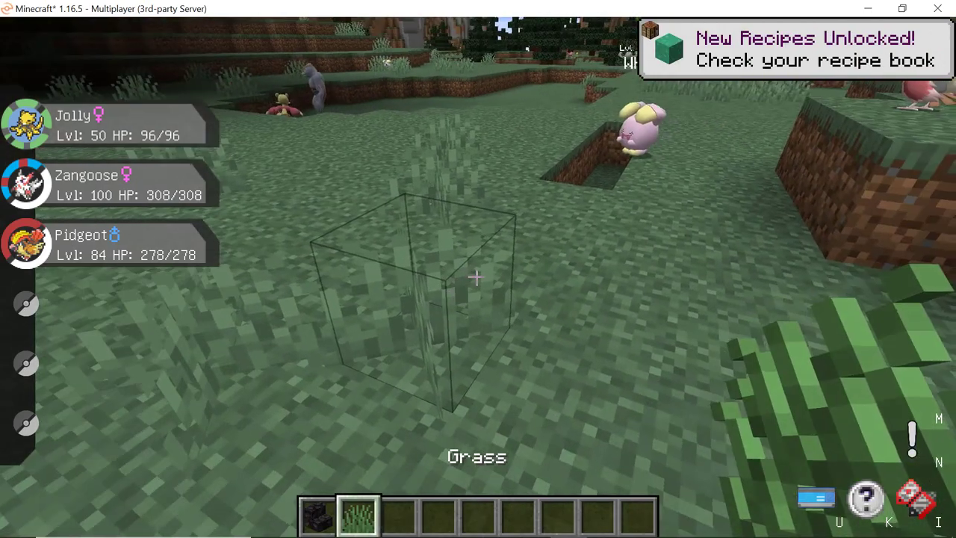
key(e)
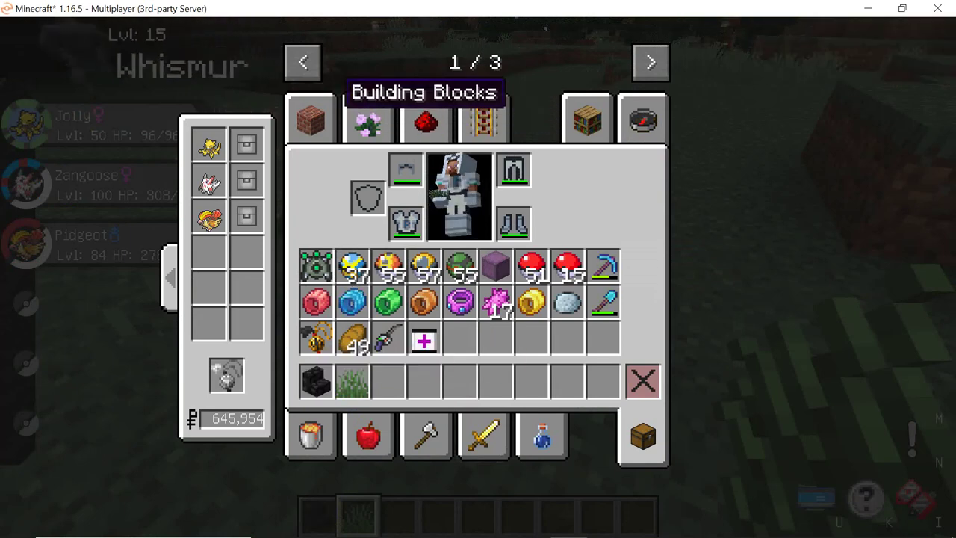
click(310, 119)
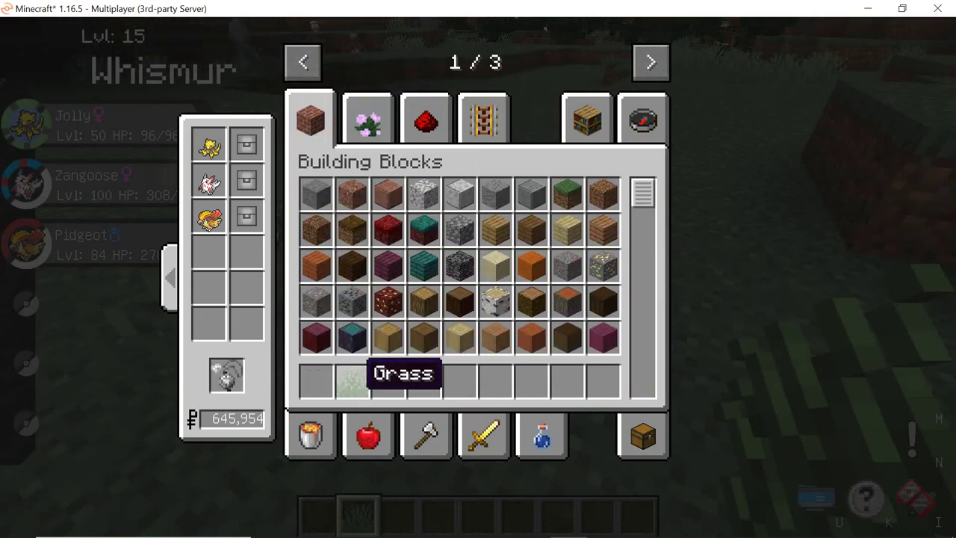
key(Escape)
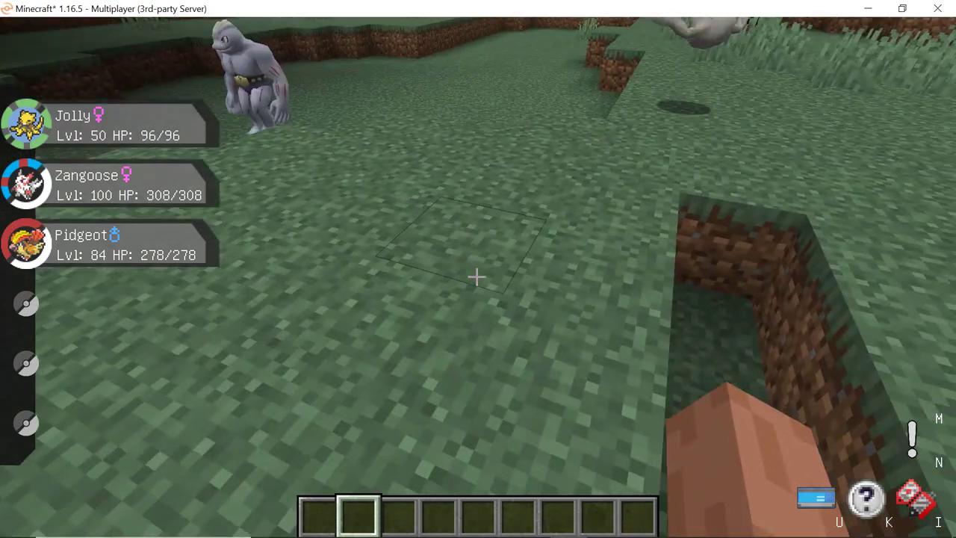
middle_click(476, 277)
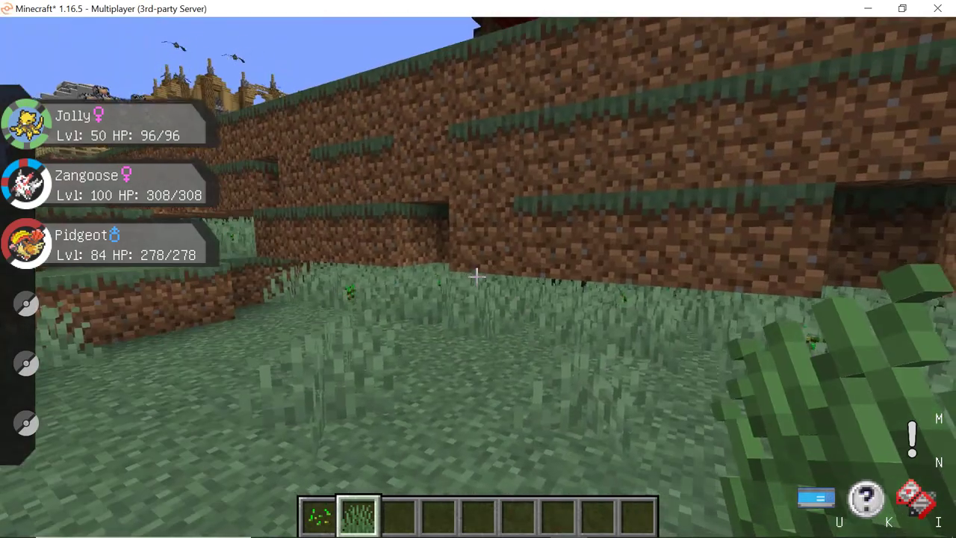
scroll(476, 277, down, 1)
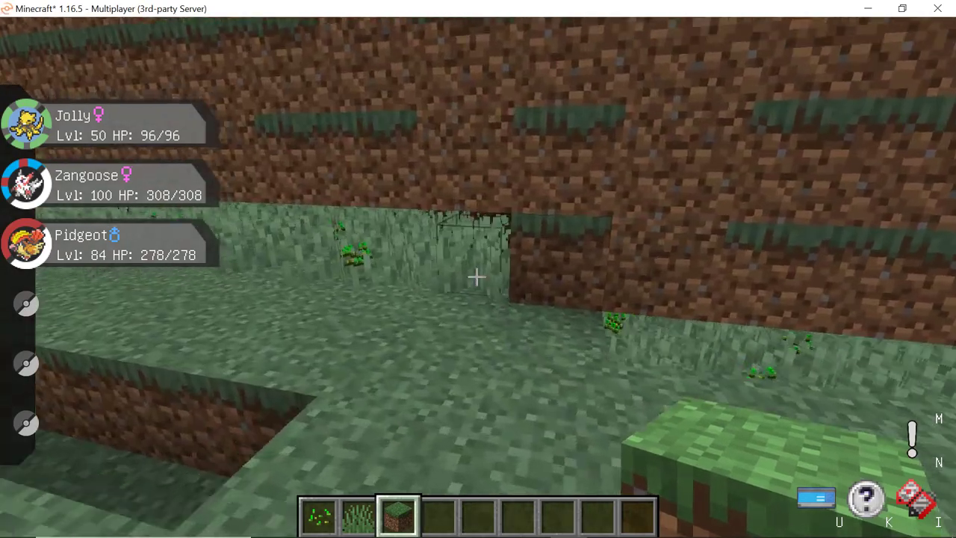
Step: Walk to the trench below the gym and fill its gaps with grass blocks
key(w)
key(w)
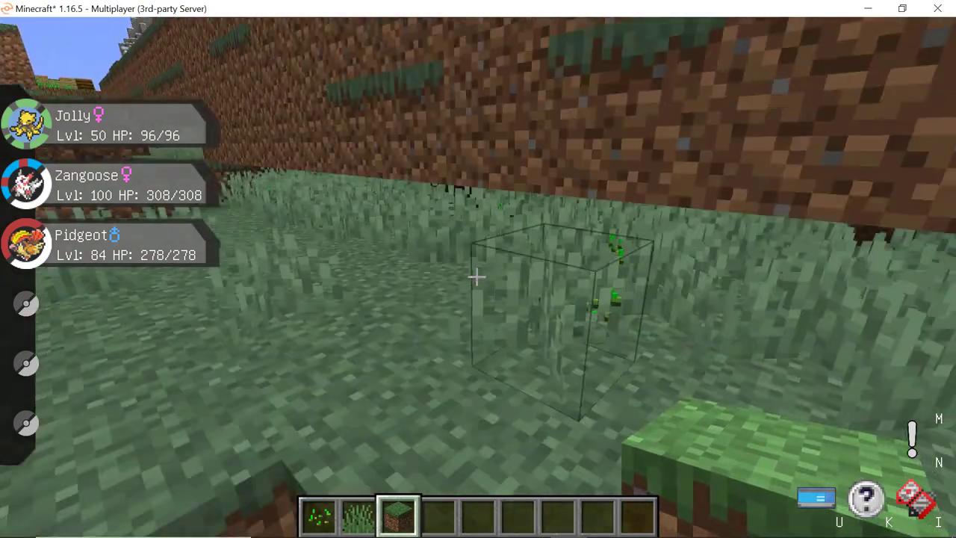
key(w)
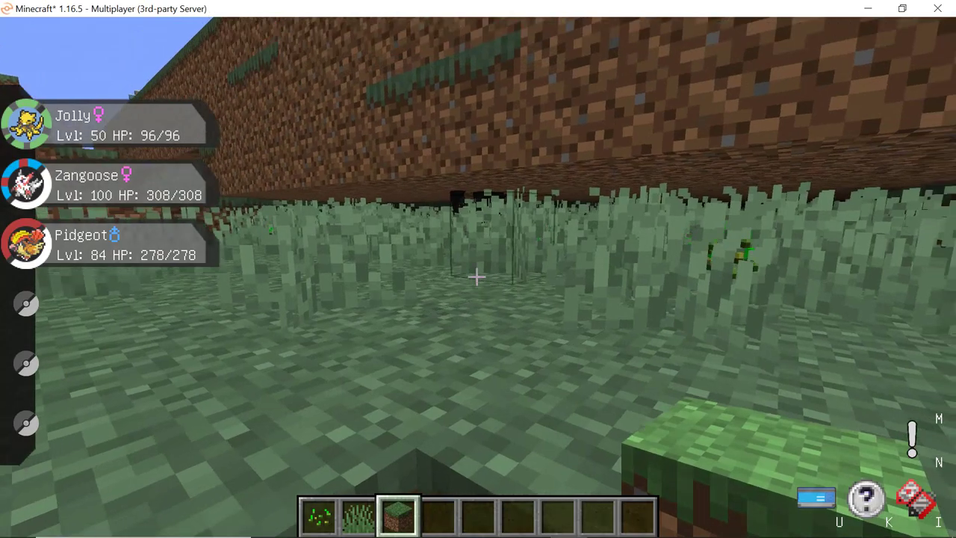
key(w)
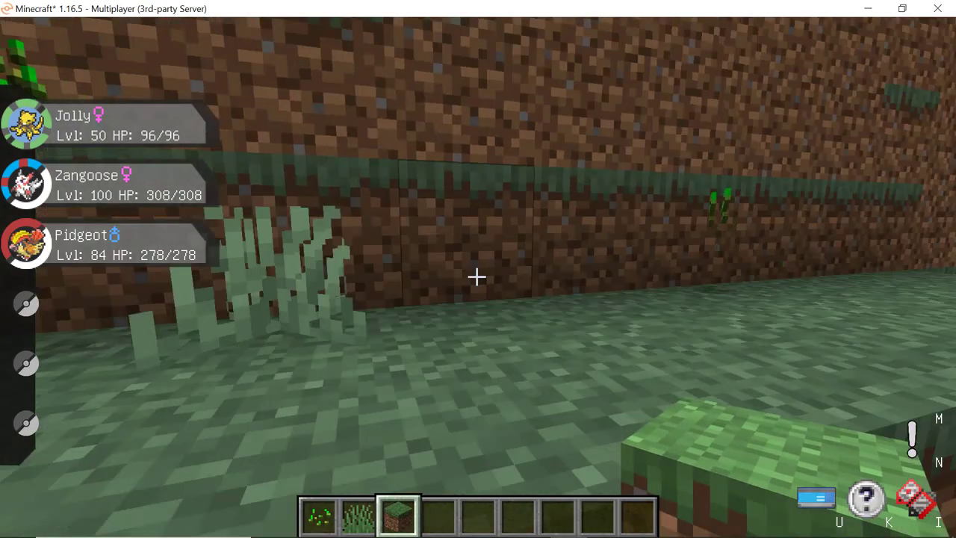
key(w)
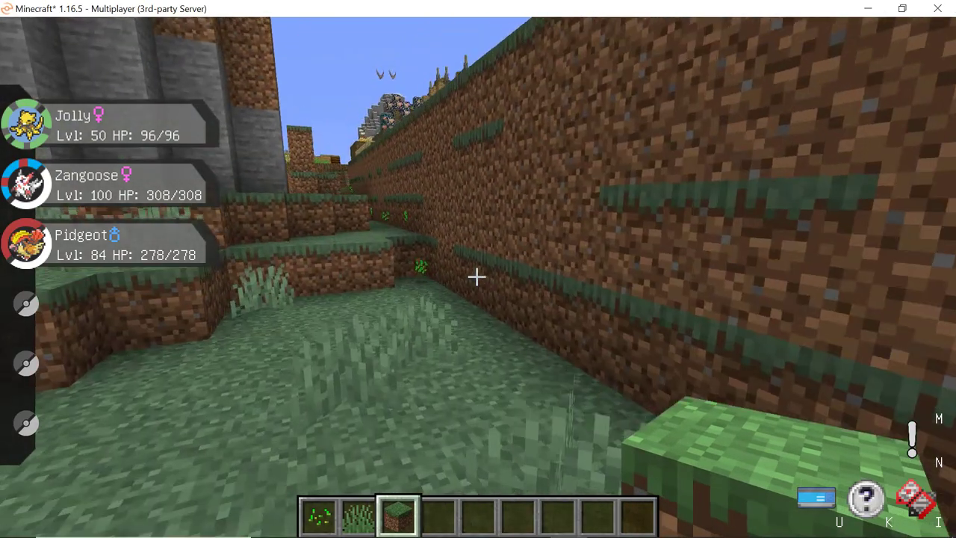
key(w)
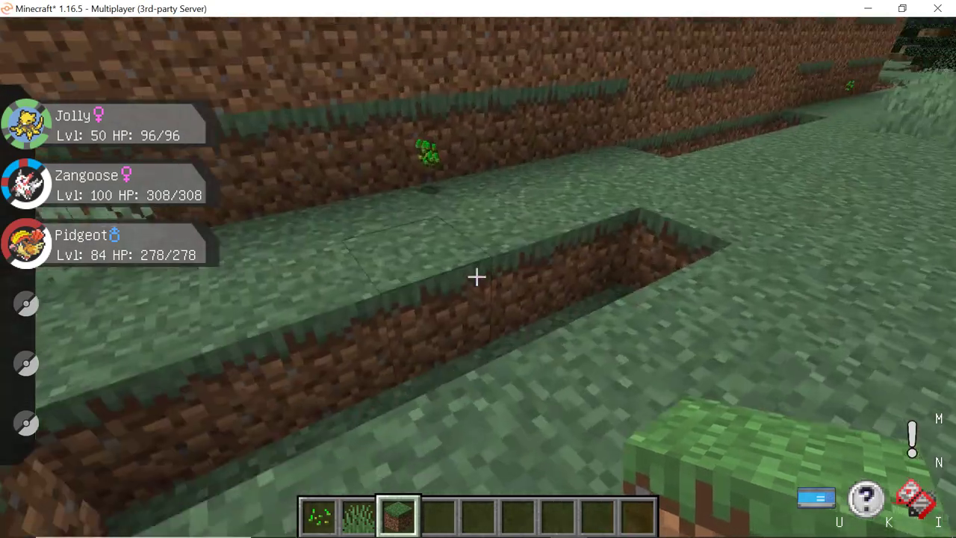
right_click(476, 277)
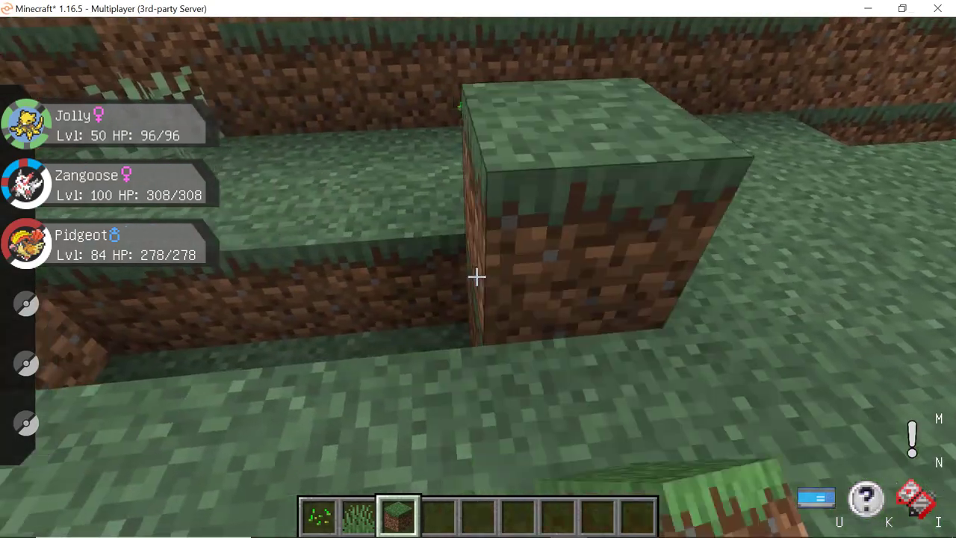
right_click(475, 277)
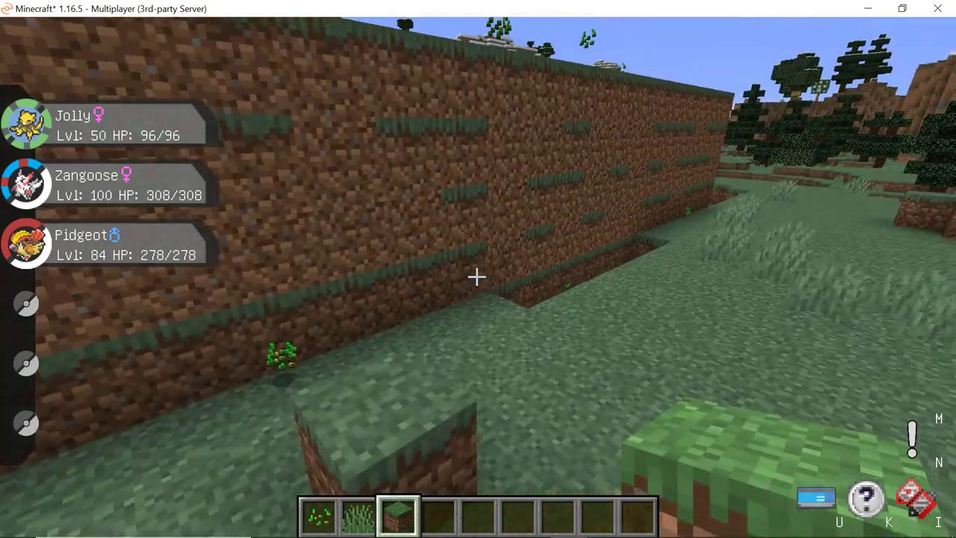
right_click(476, 277)
Step: Break misplaced grass blocks, fill the remaining hole, and clear tall grass
click(476, 277)
click(476, 277)
click(476, 277)
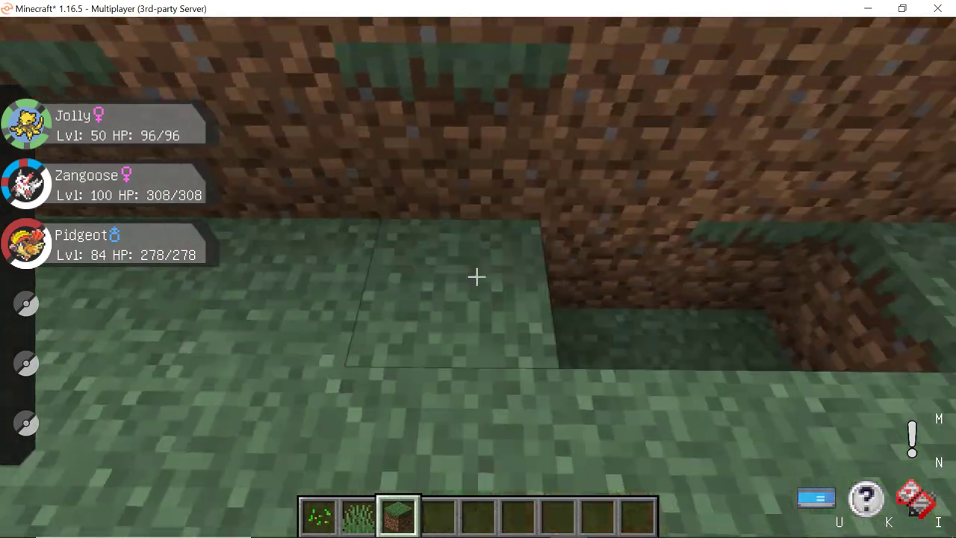
right_click(475, 277)
right_click(476, 277)
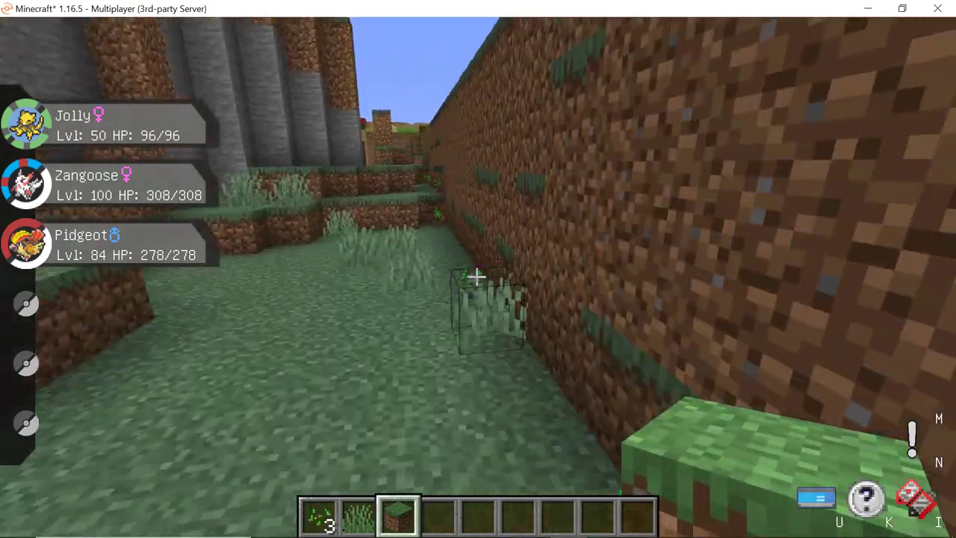
click(476, 277)
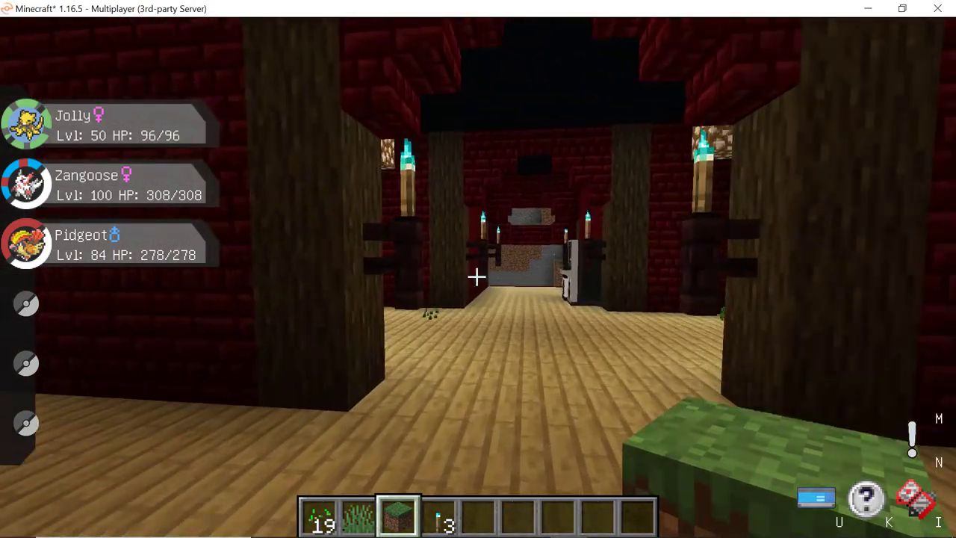
Step: Collect the dropped saplings across the gym floor and break a stray floor block
key(w)
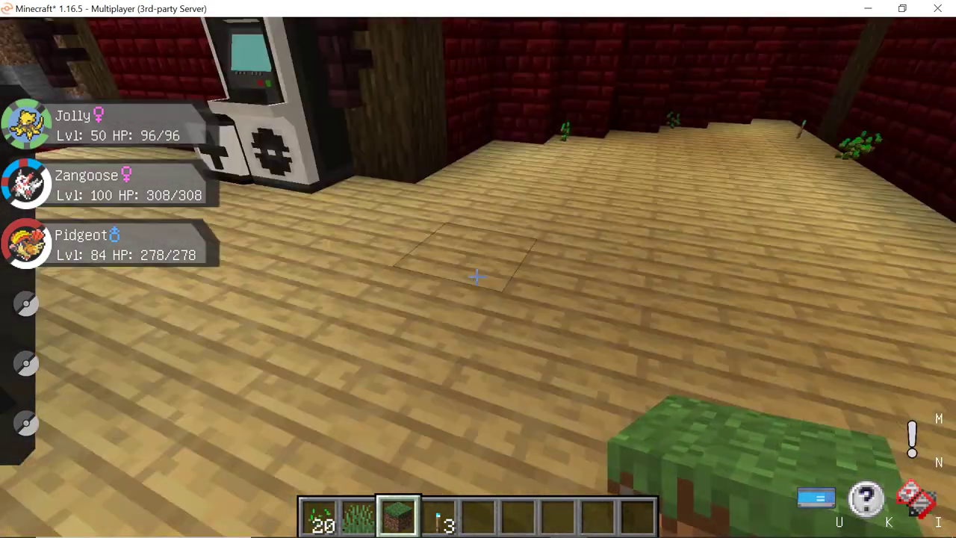
key(w)
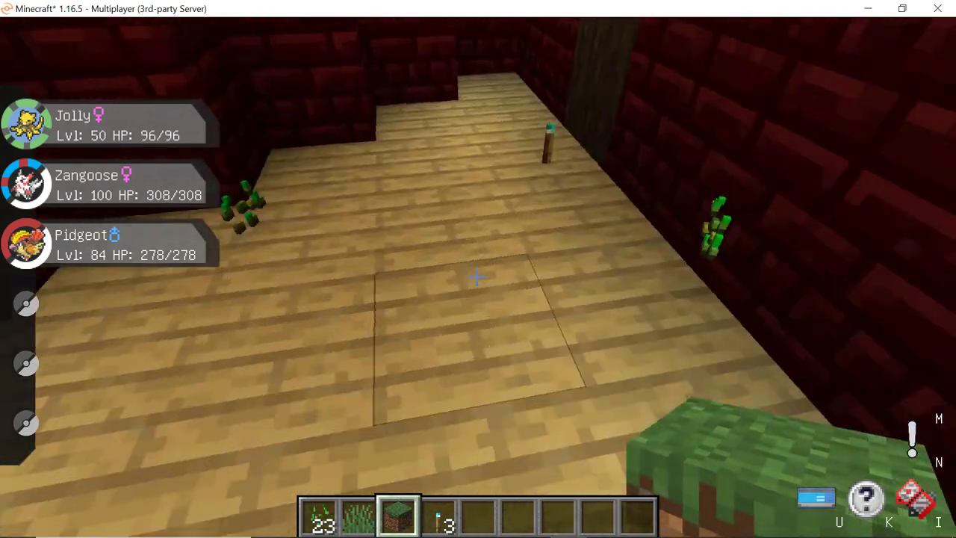
key(w)
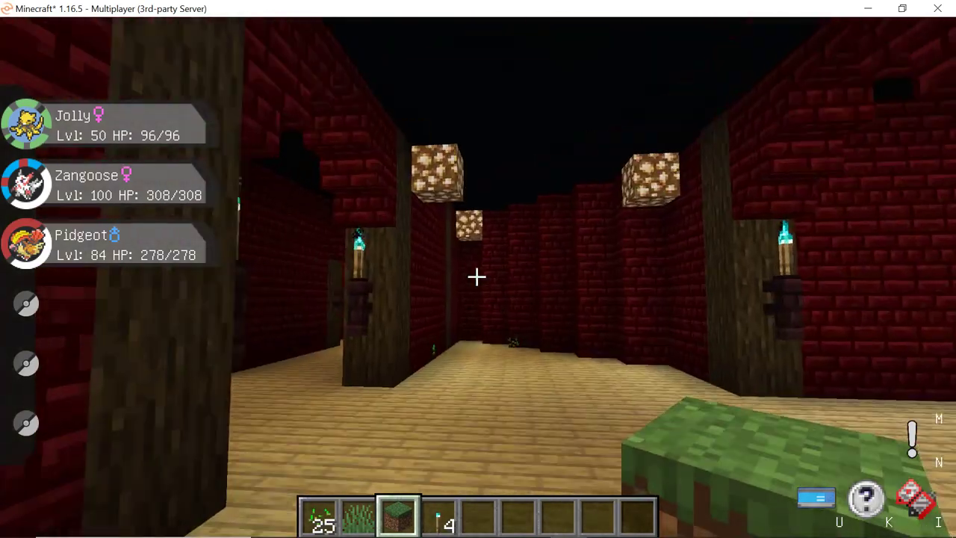
key(w)
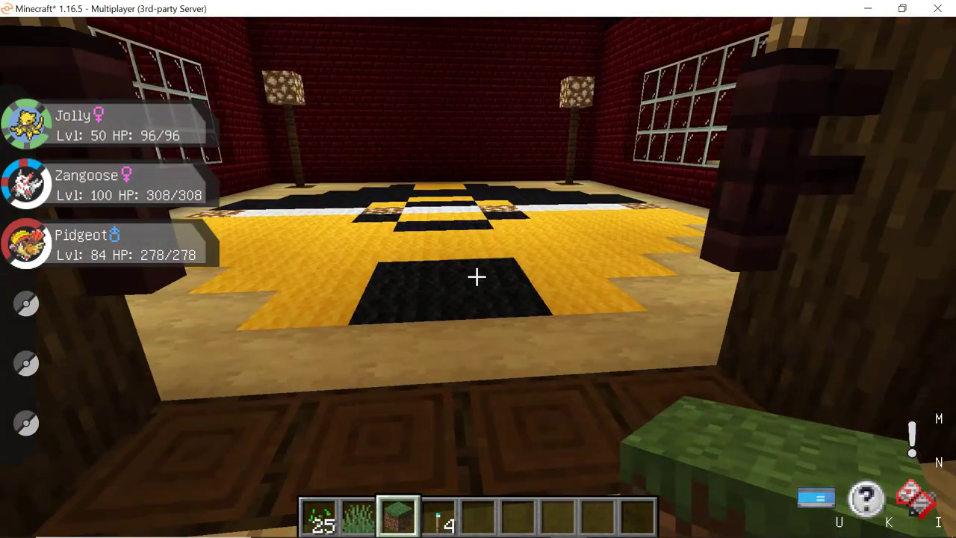
key(w)
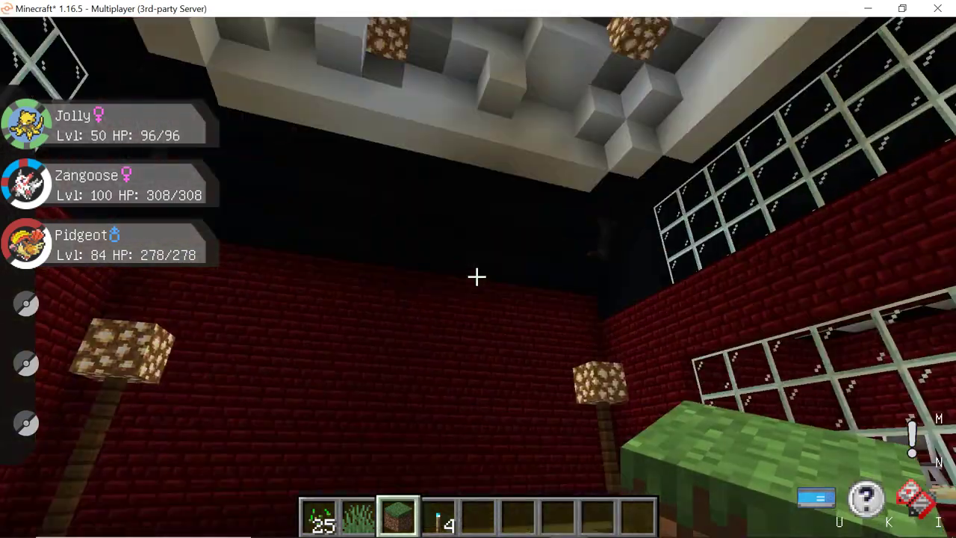
key(w)
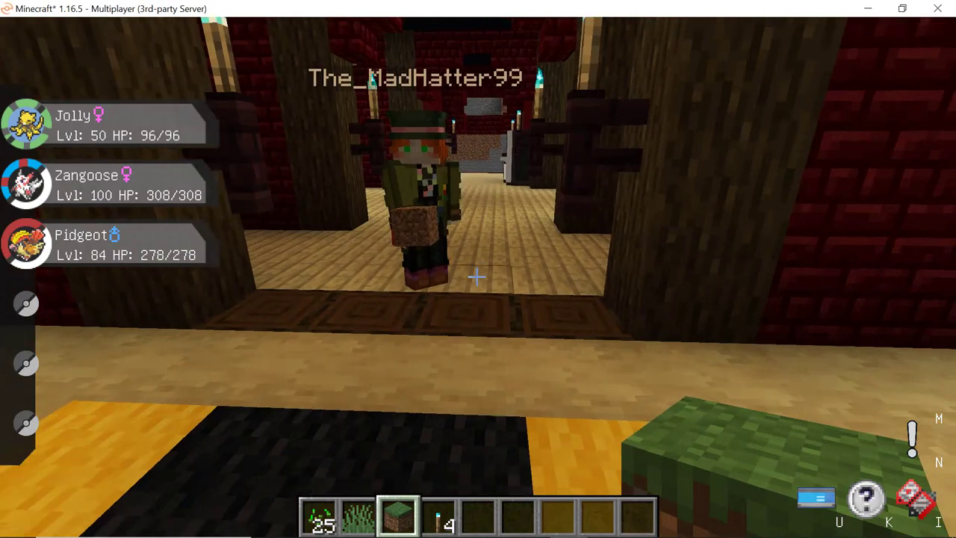
key(w)
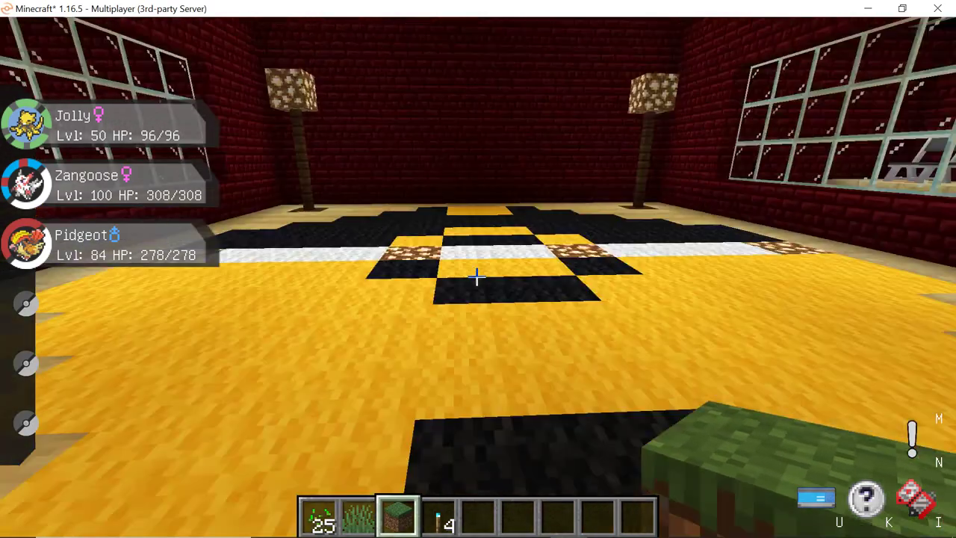
key(w)
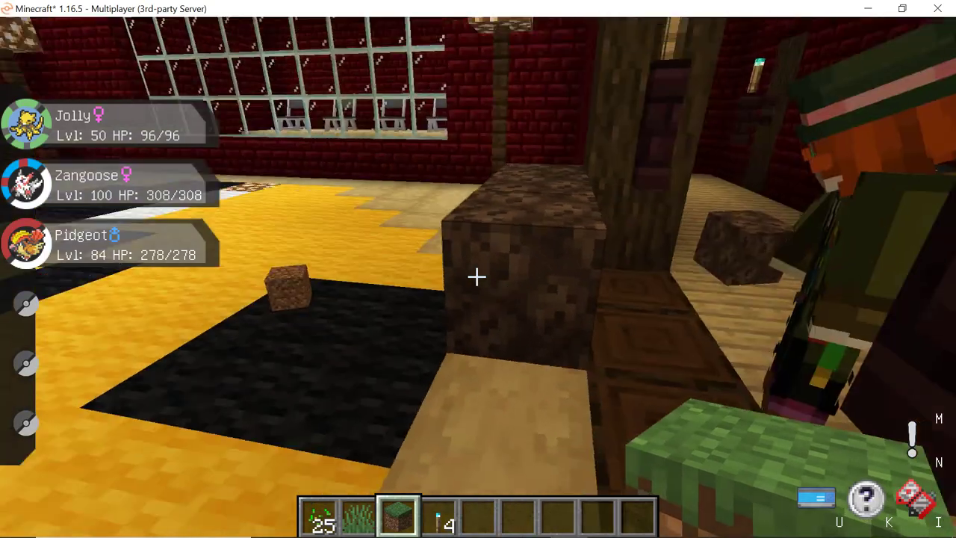
click(477, 277)
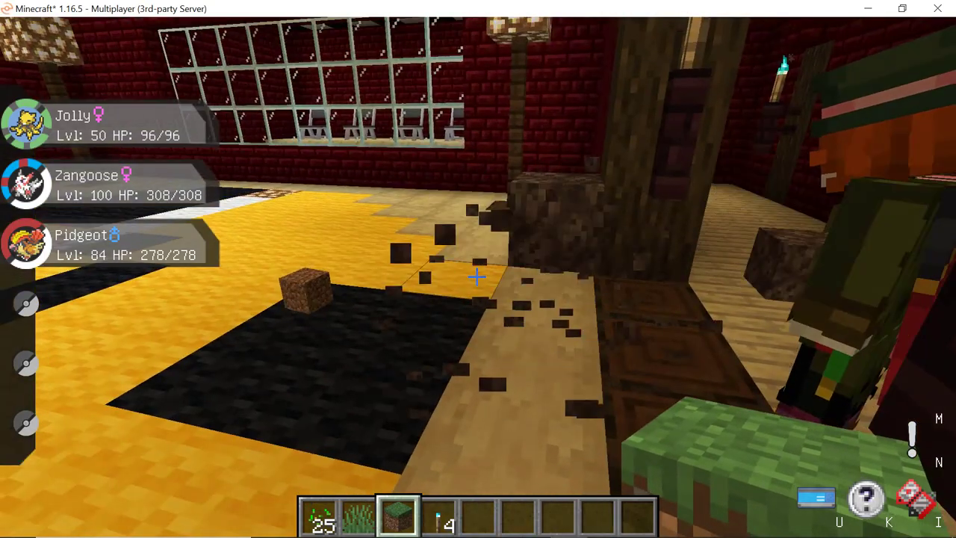
Step: Break the stray dirt blocks by the pillar and patch the floor hole with a plank
key(w)
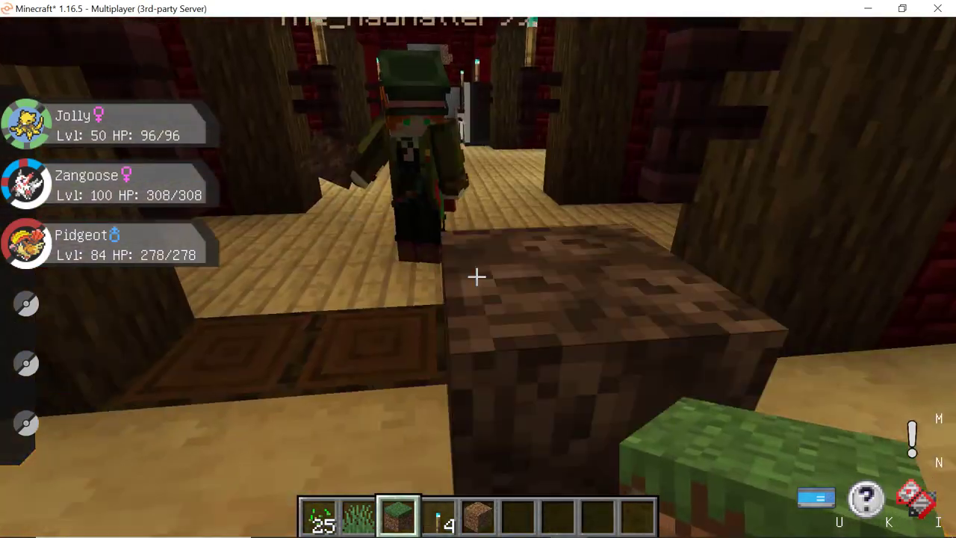
key(w)
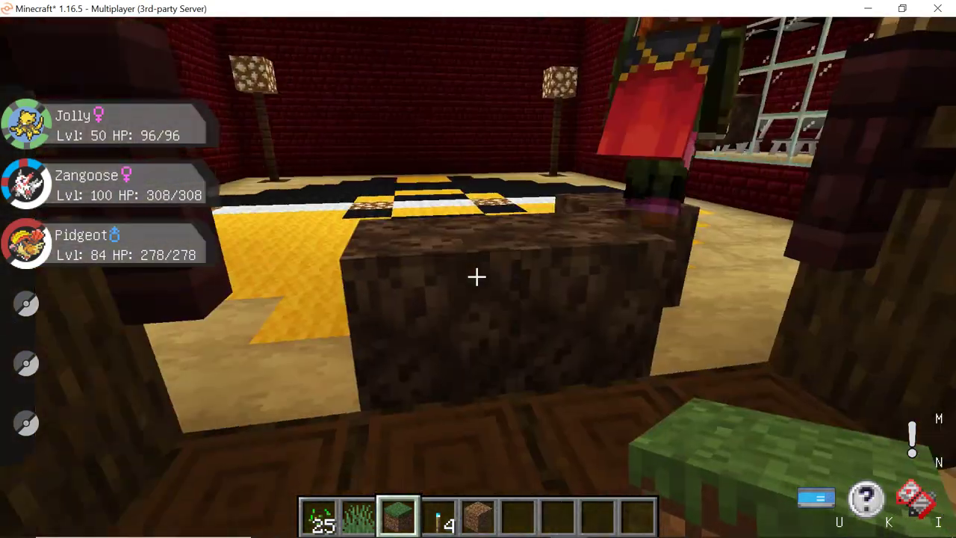
key(w)
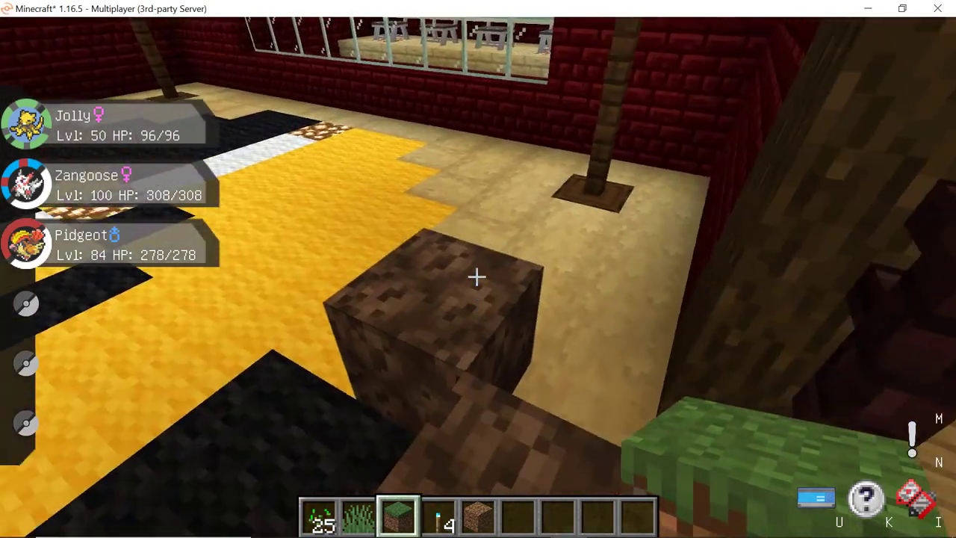
key(w)
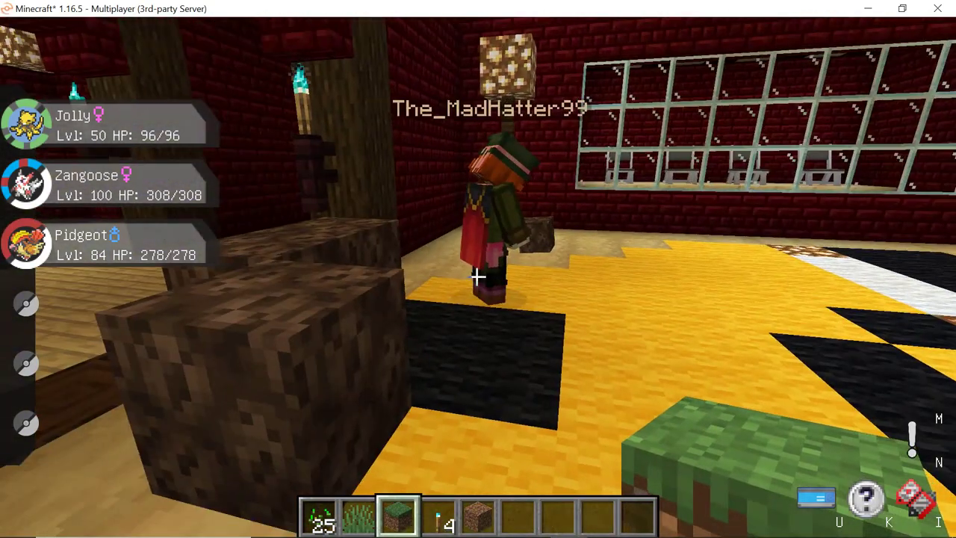
key(w)
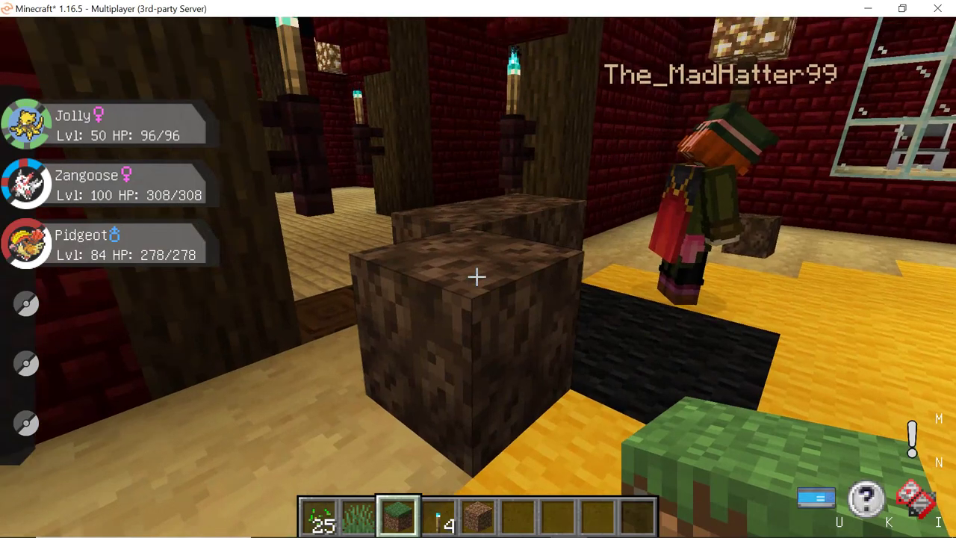
key(w)
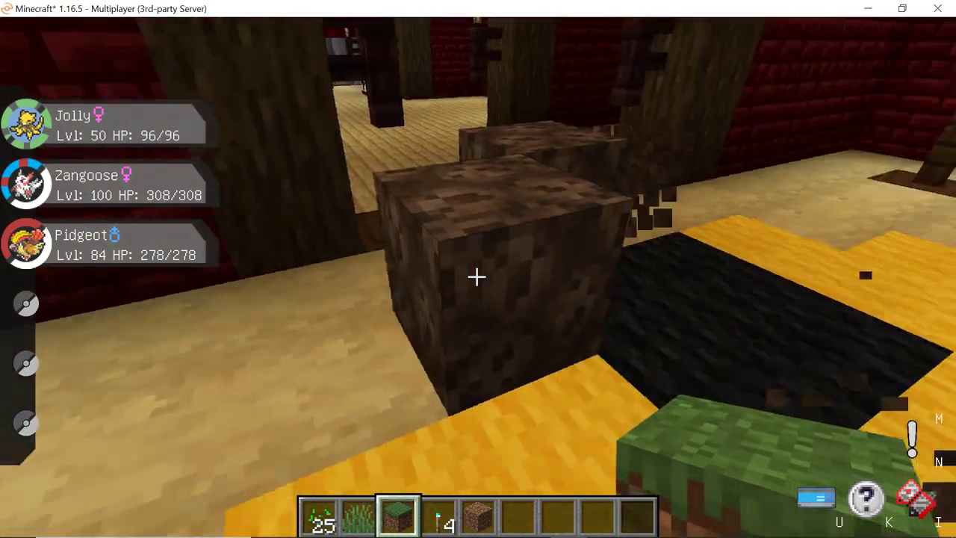
click(478, 278)
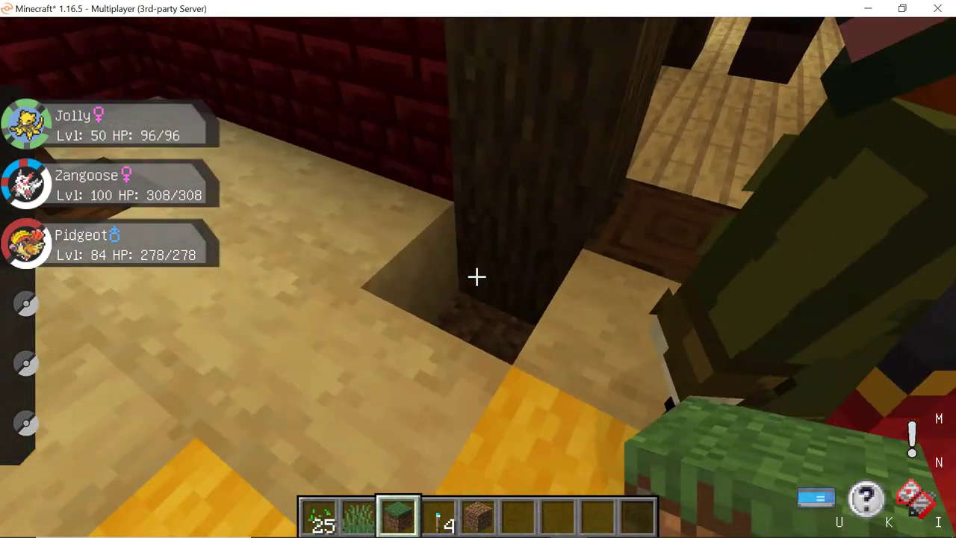
right_click(478, 278)
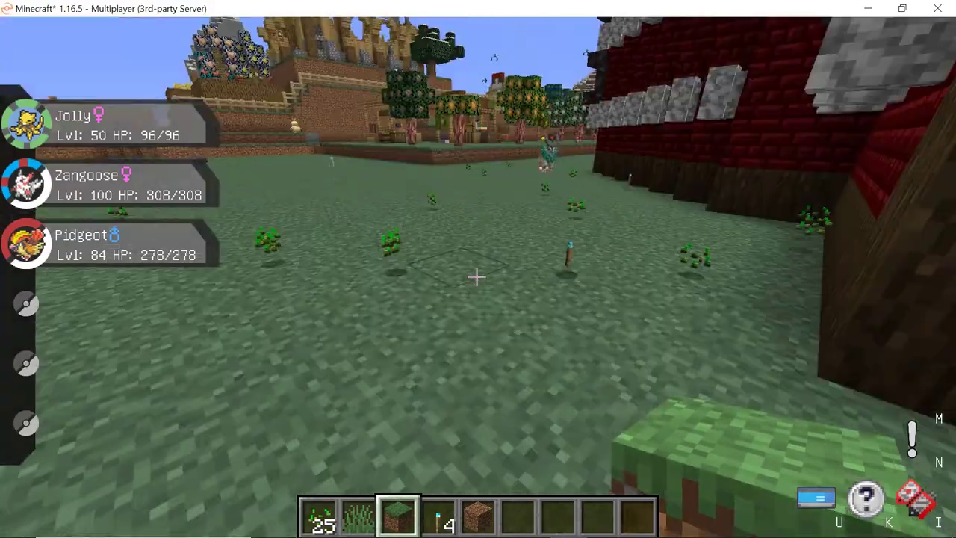
Step: Clear the hotbar in the creative item list, then break a dirt block in the grass
key(e)
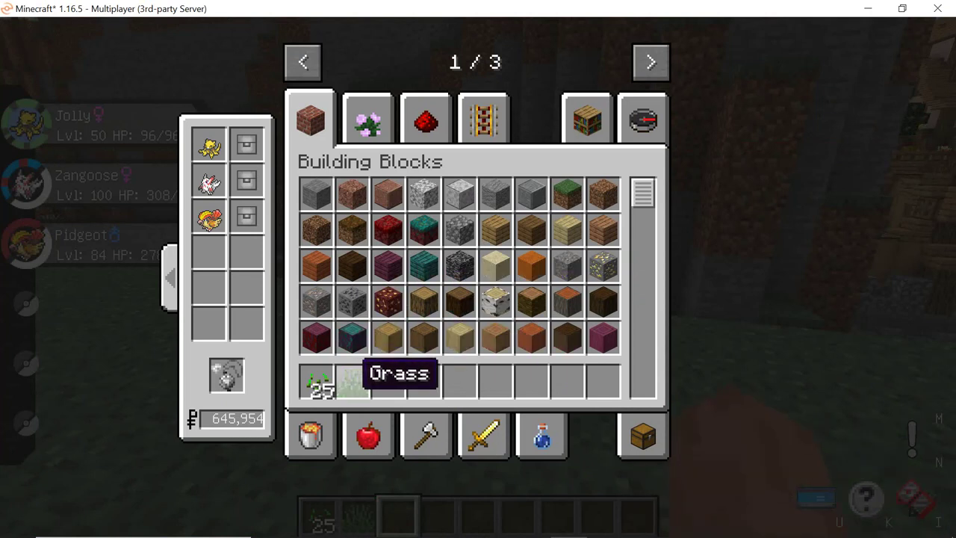
key(Escape)
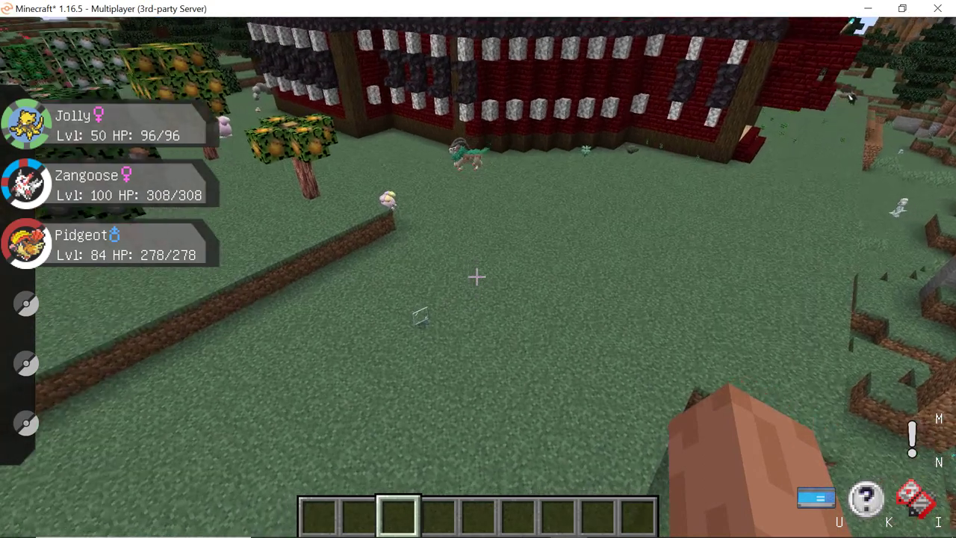
click(475, 278)
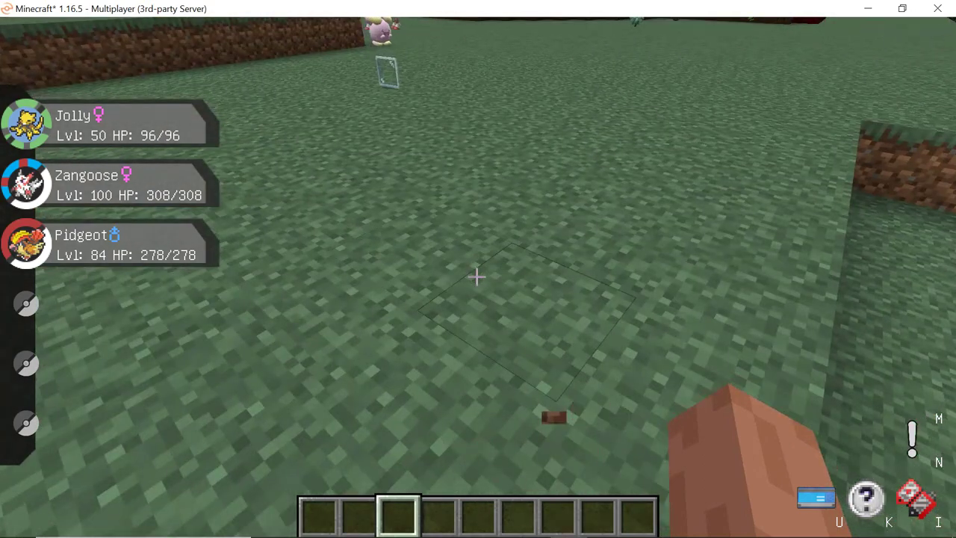